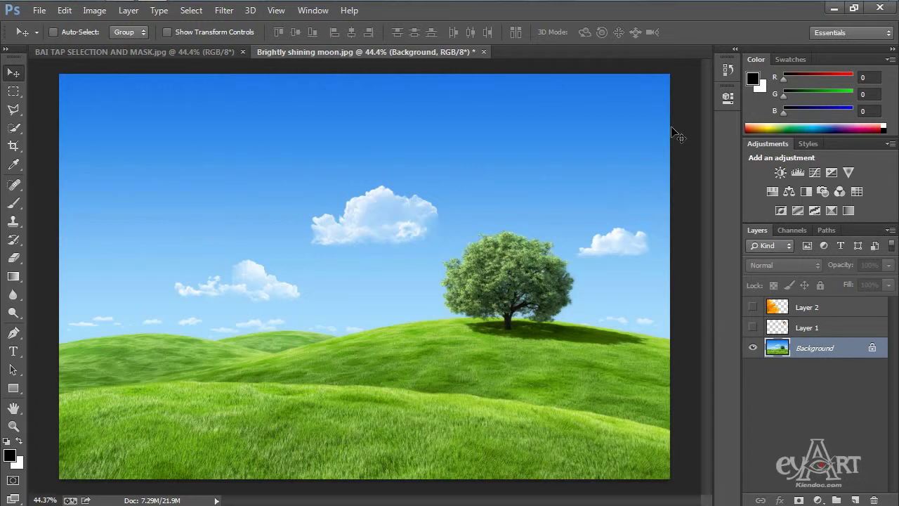
- Convert the Background into a regular layer, then show the rulers and place vertical and horizontal guides through the image's centre
{"action": "double_click", "coordinate": [871, 351]}
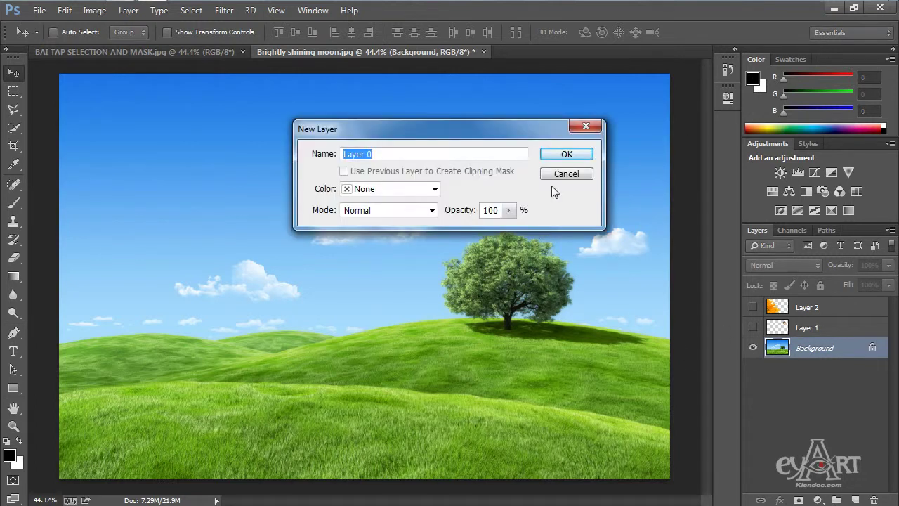
{"action": "left_click", "coordinate": [570, 154]}
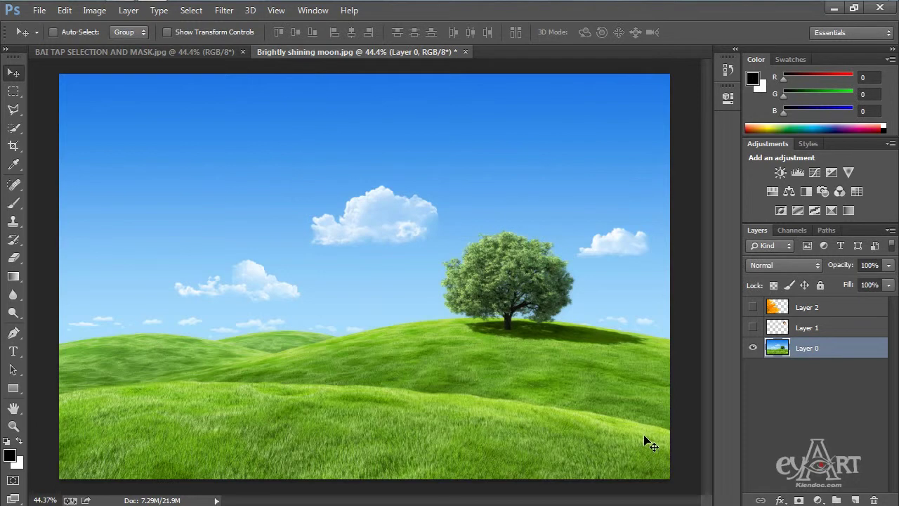
{"action": "key", "text": "ctrl+t"}
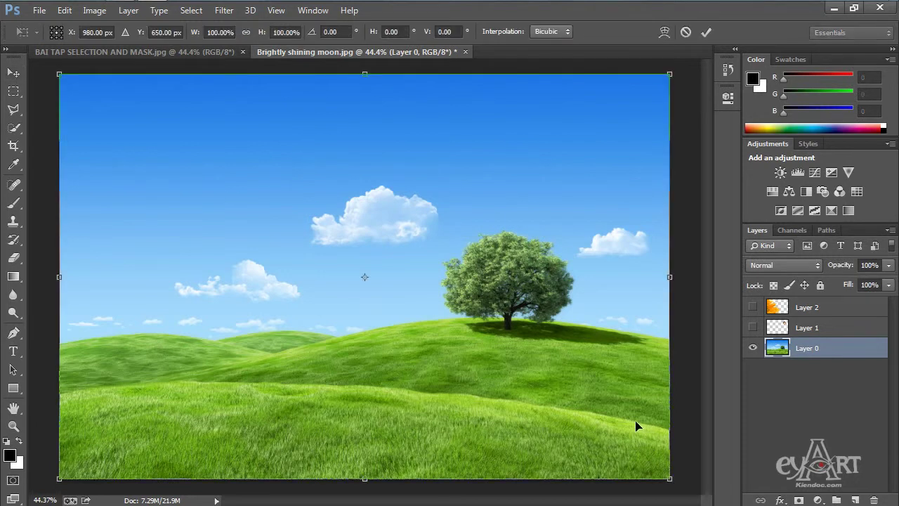
{"action": "key", "text": "ctrl+r"}
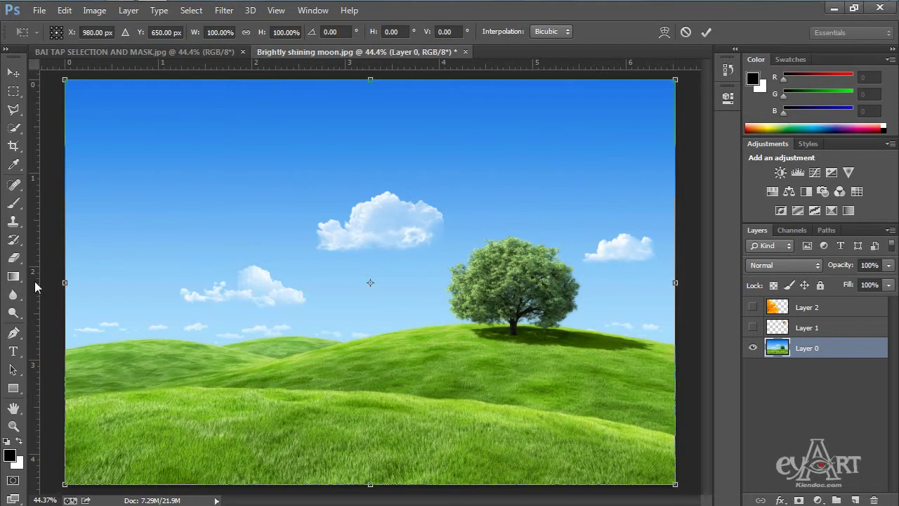
{"action": "left_click_drag", "start_coordinate": [34, 281], "coordinate": [370, 283]}
{"action": "left_click_drag", "start_coordinate": [437, 86], "coordinate": [420, 285]}
{"action": "key", "text": "Return"}
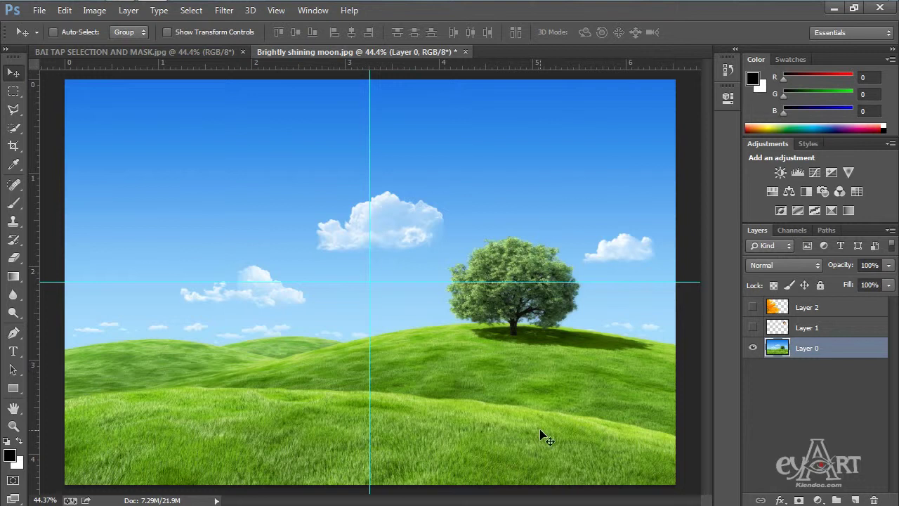
- Select two narrow rays with the Polygonal Lasso, running from the guides' crossing past the image's right edge, just above the horizontal guide
{"action": "left_click", "coordinate": [13, 109]}
{"action": "left_click", "coordinate": [370, 282]}
{"action": "left_click", "coordinate": [686, 266]}
{"action": "left_click", "coordinate": [686, 230]}
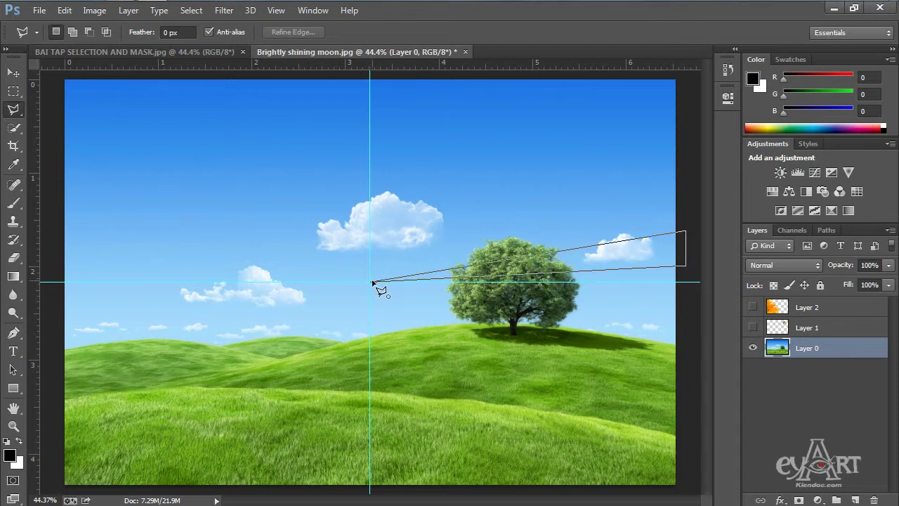
{"action": "left_click", "coordinate": [370, 282]}
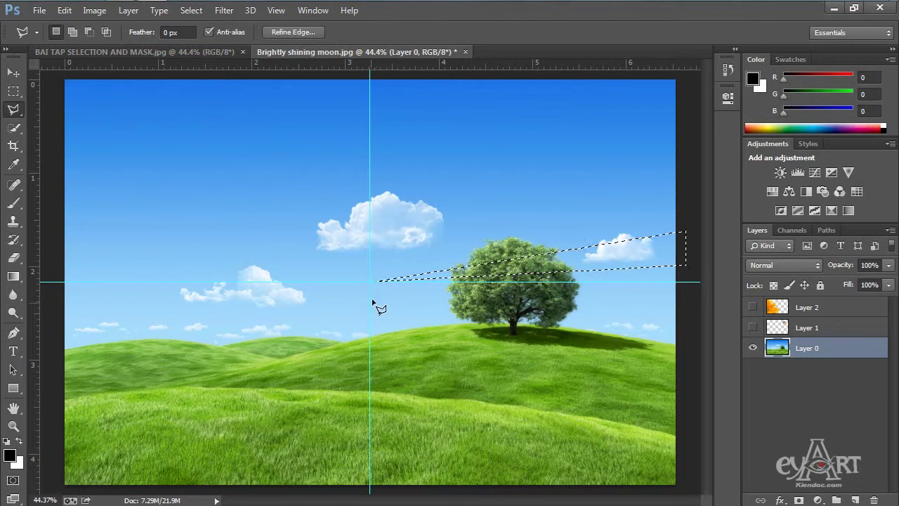
{"action": "left_click", "coordinate": [369, 282]}
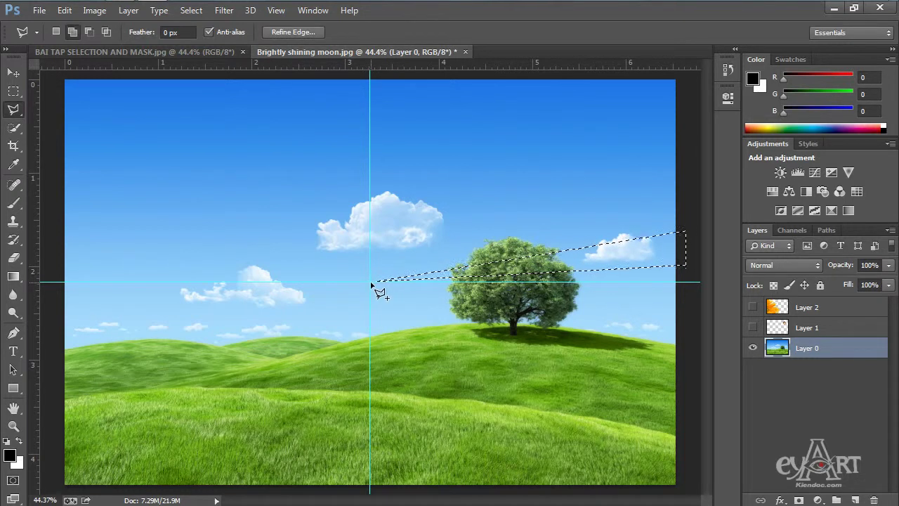
{"action": "left_click", "coordinate": [682, 160]}
{"action": "left_click", "coordinate": [681, 191]}
{"action": "left_click", "coordinate": [371, 283]}
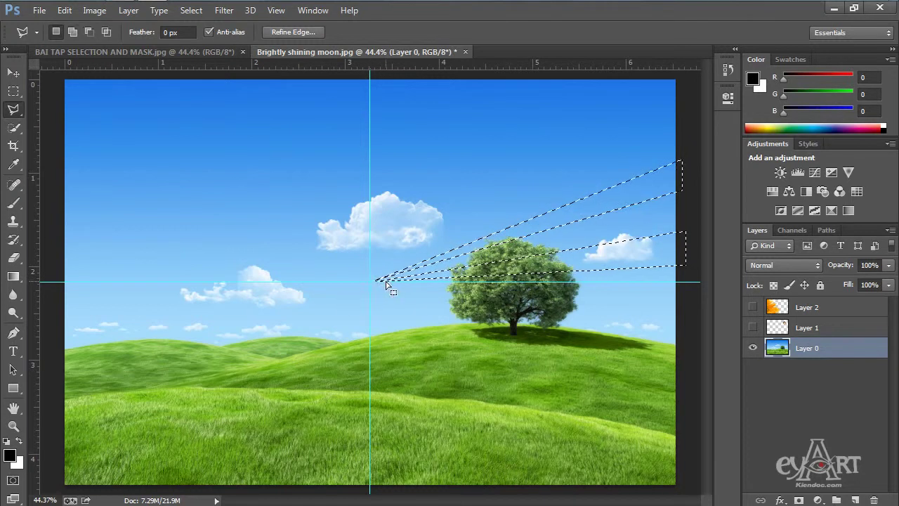
- Add two more rays to the selection, fanning from the guides' crossing towards the image's upper right corner
{"action": "left_click", "coordinate": [685, 113]}
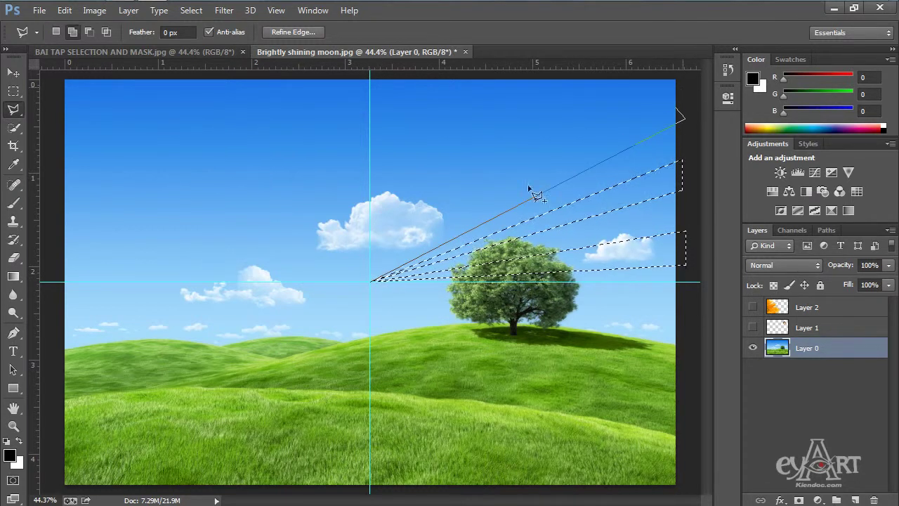
{"action": "left_click", "coordinate": [370, 283]}
{"action": "left_click", "coordinate": [371, 282]}
{"action": "left_click", "coordinate": [645, 78]}
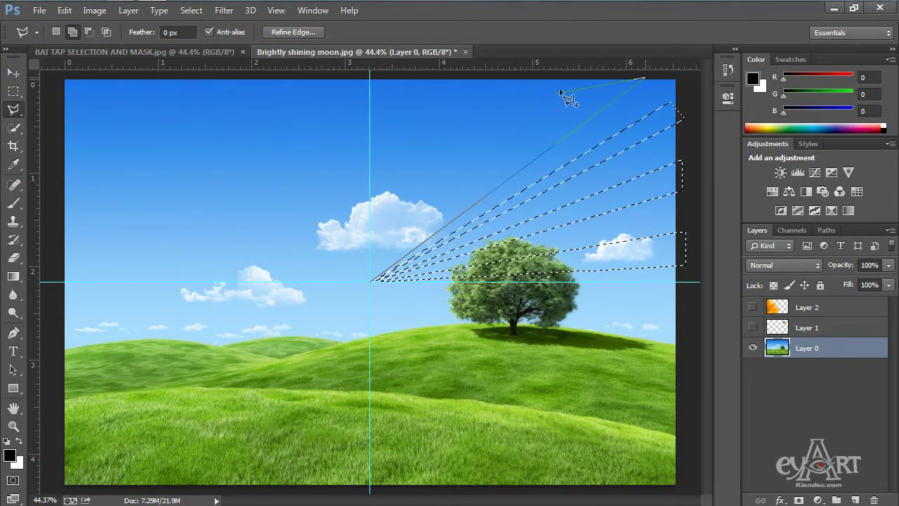
{"action": "left_click", "coordinate": [370, 282]}
- Add two further rays to the selection, from the guides' crossing to the image's top edge, filling the upper right quarter
{"action": "left_click", "coordinate": [371, 281]}
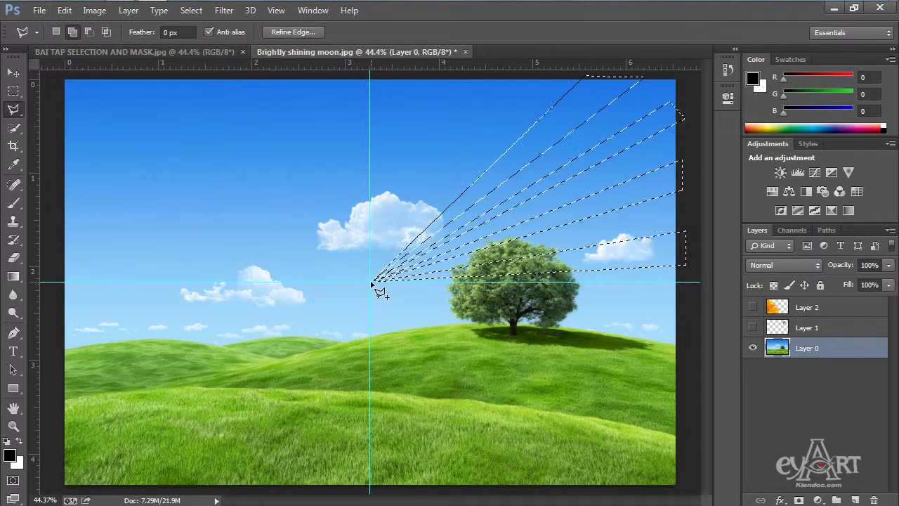
{"action": "left_click", "coordinate": [532, 77]}
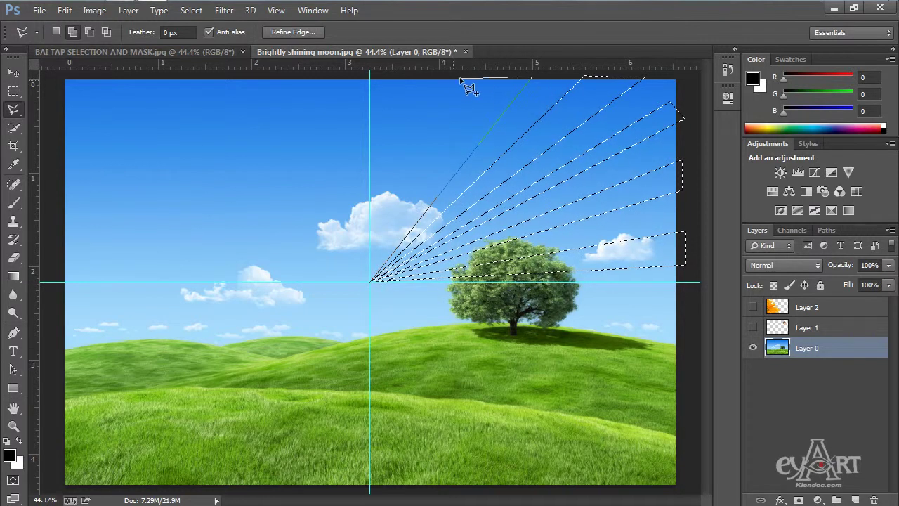
{"action": "left_click", "coordinate": [474, 79]}
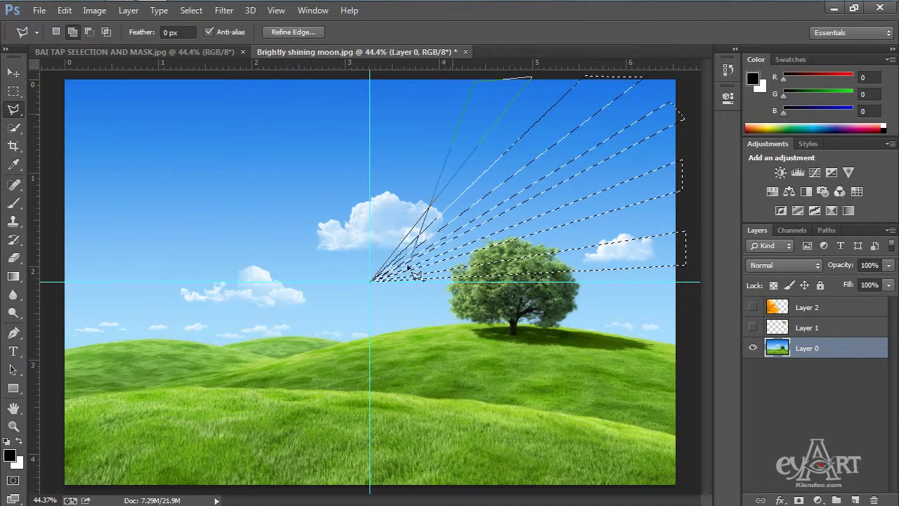
{"action": "left_click", "coordinate": [372, 281]}
{"action": "left_click", "coordinate": [373, 282], "text": "shift"}
{"action": "left_click", "coordinate": [443, 78]}
{"action": "left_click", "coordinate": [408, 79]}
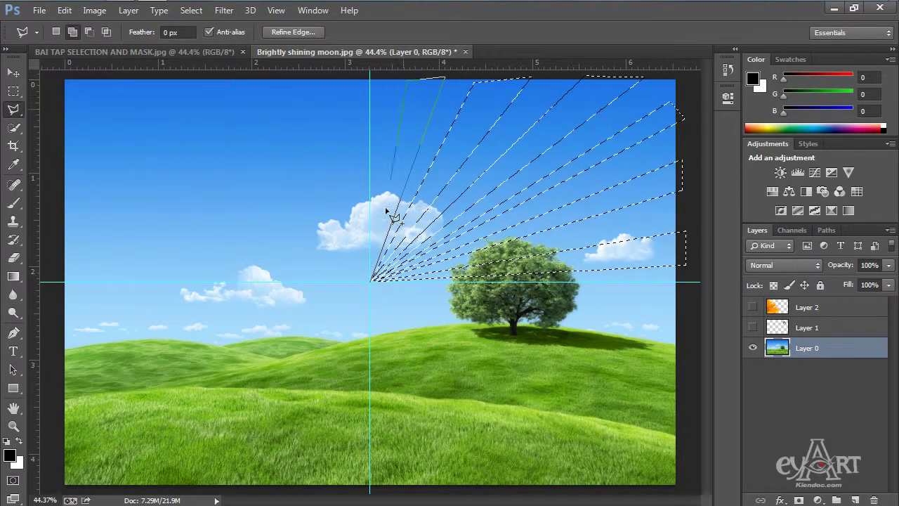
{"action": "left_click", "coordinate": [373, 281]}
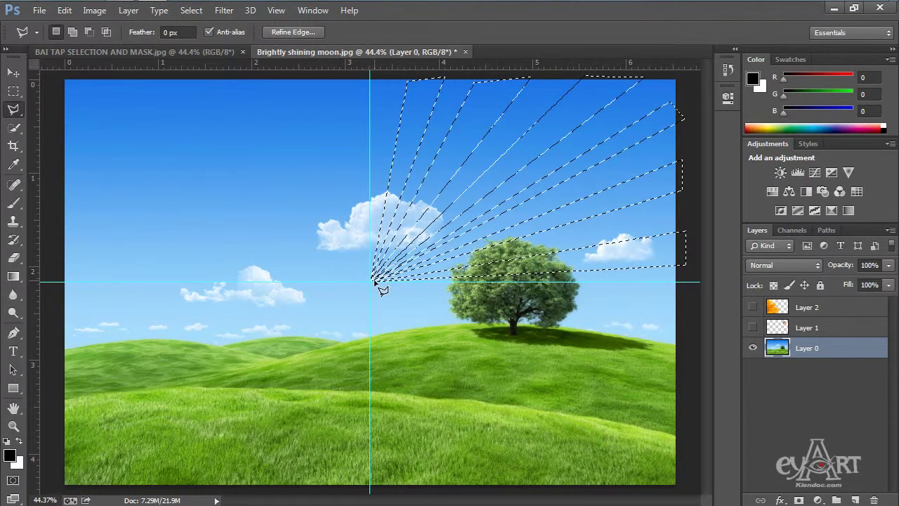
- Add a new layer with white as the foreground colour and show the ray selection as a Quick Mask
{"action": "key", "text": "ctrl+shift+alt+n"}
{"action": "key", "text": "x"}
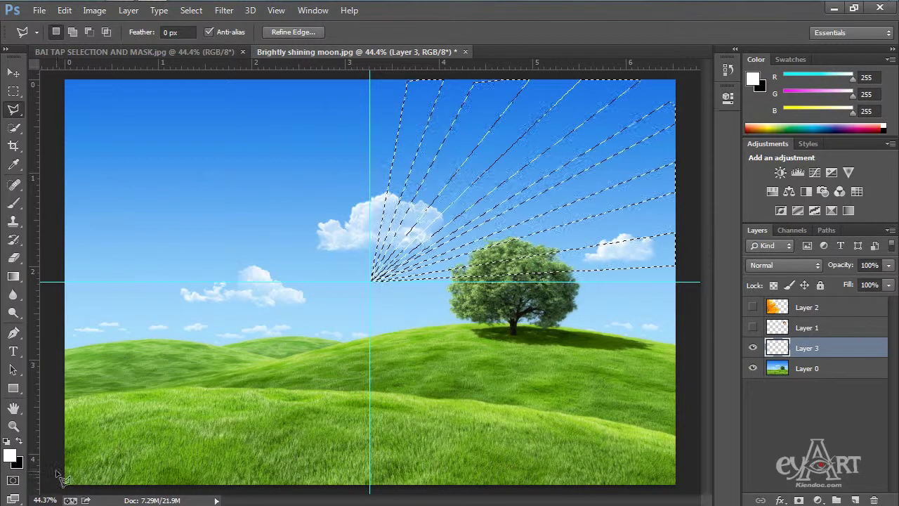
{"action": "left_click", "coordinate": [11, 482]}
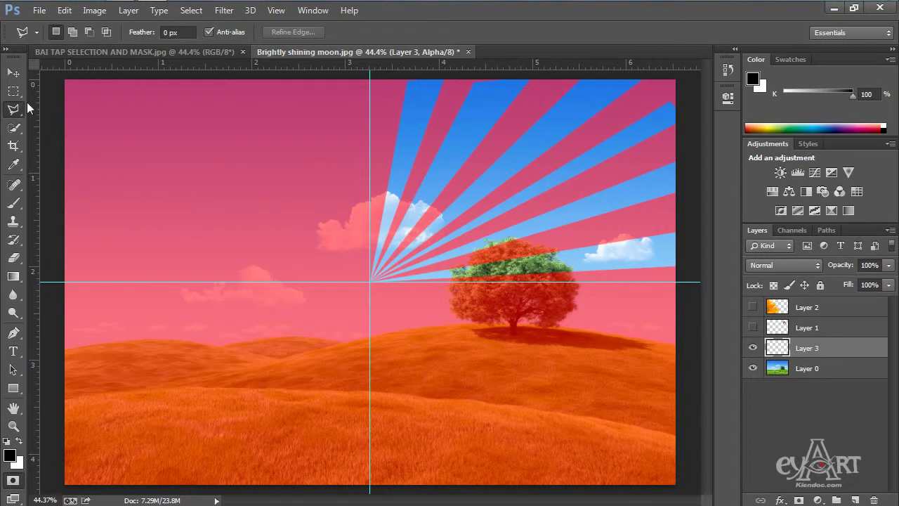
- Mirror a copy of the mask's upper right quarter horizontally about the vertical guide to fill the upper left quarter
{"action": "left_click", "coordinate": [13, 91]}
{"action": "left_click_drag", "start_coordinate": [676, 79], "coordinate": [370, 283]}
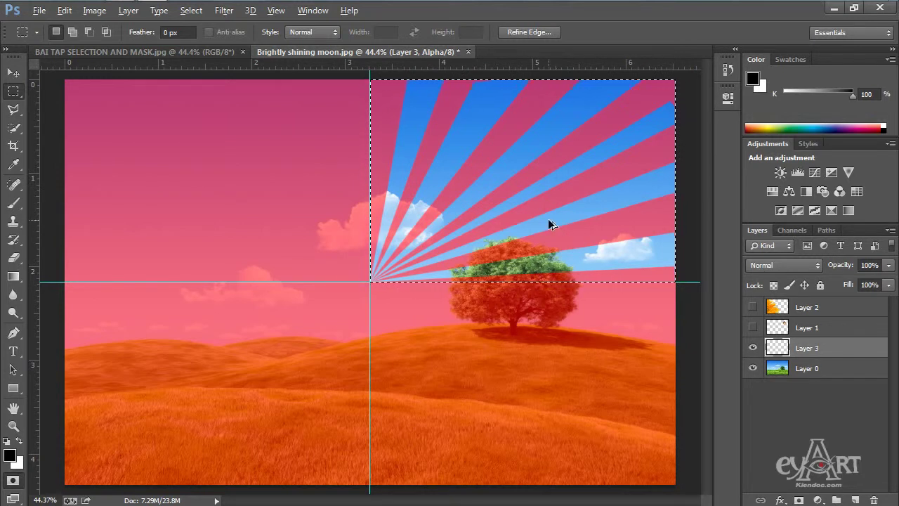
{"action": "key", "text": "ctrl+t"}
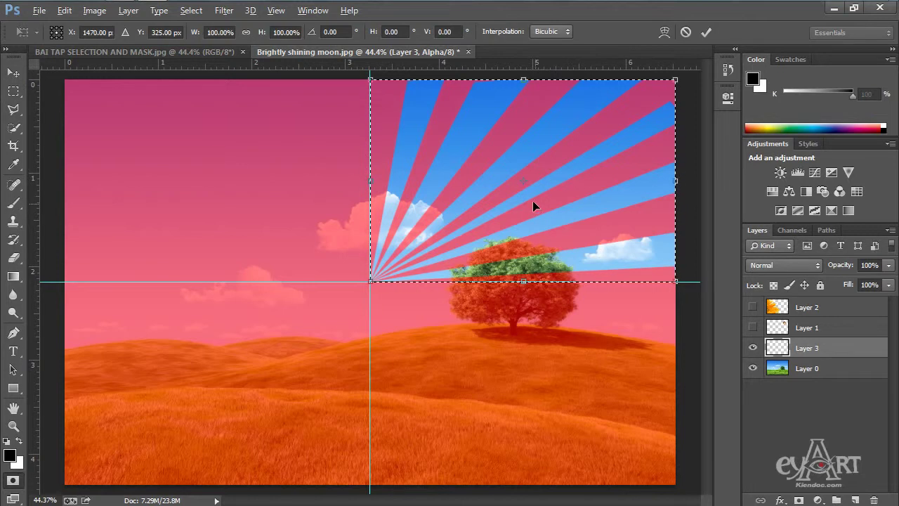
{"action": "left_click_drag", "start_coordinate": [524, 185], "coordinate": [371, 185]}
{"action": "right_click", "coordinate": [432, 178]}
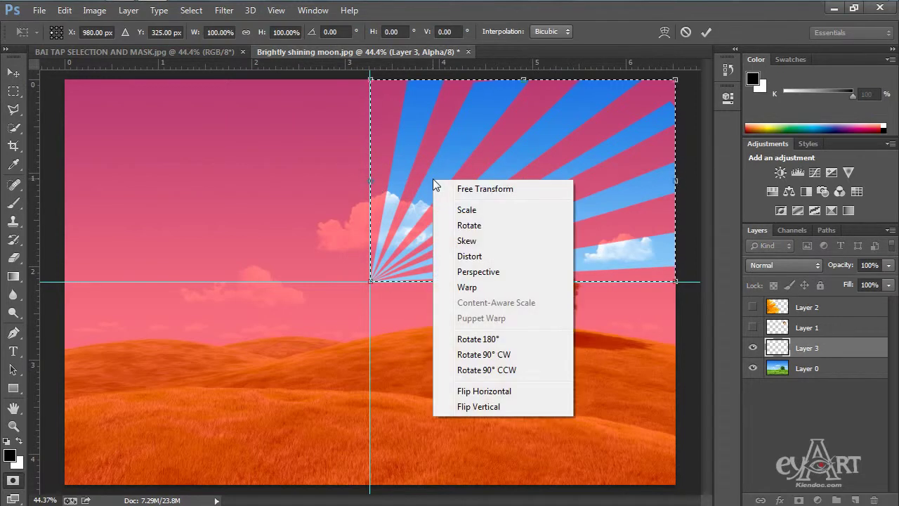
{"action": "left_click", "coordinate": [485, 391]}
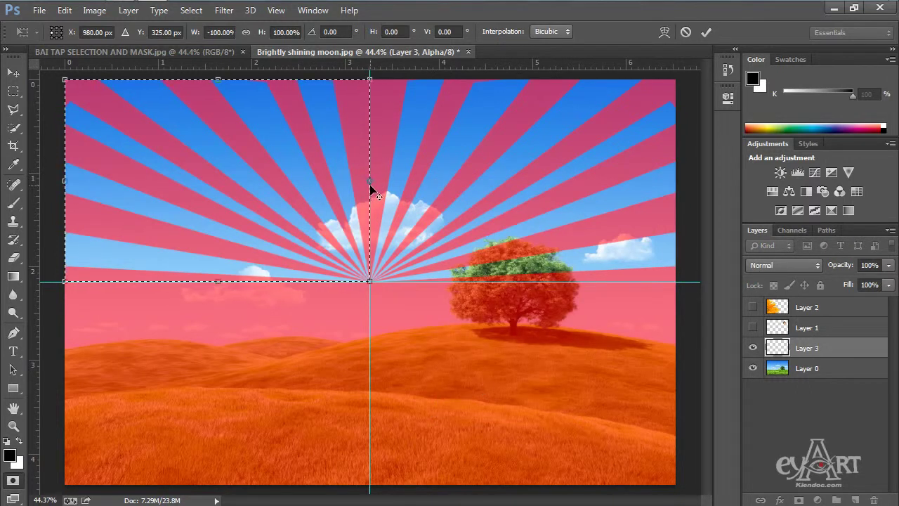
{"action": "key", "text": "Return"}
{"action": "key", "text": "ctrl+d"}
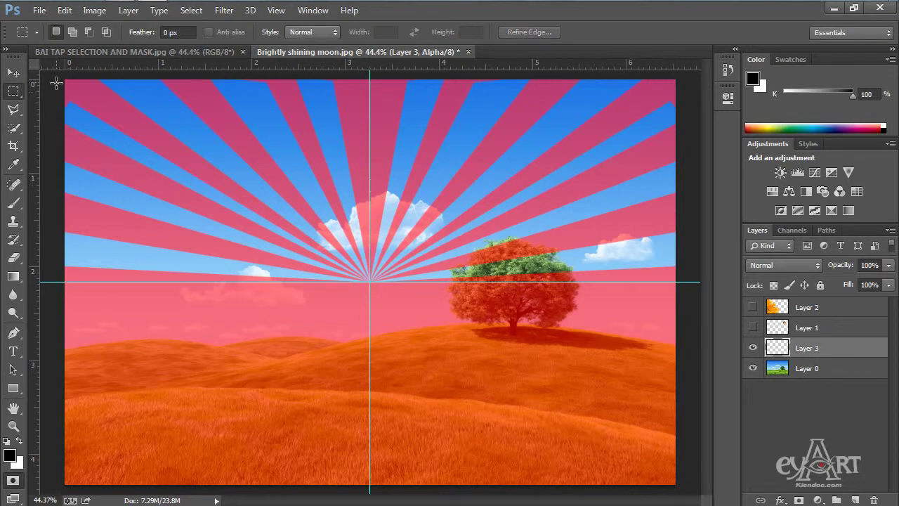
- Mirror a copy of the mask's upper half vertically about the horizontal guide to complete the full sunburst
{"action": "left_click_drag", "start_coordinate": [59, 75], "coordinate": [693, 281]}
{"action": "key", "text": "alt"}
{"action": "key", "text": "ctrl+t"}
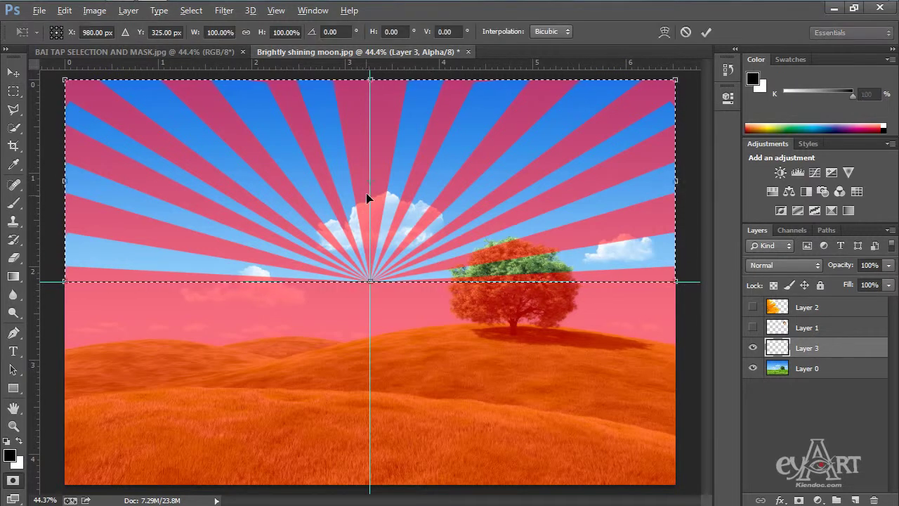
{"action": "left_click_drag", "start_coordinate": [371, 181], "coordinate": [373, 283]}
{"action": "right_click", "coordinate": [444, 135]}
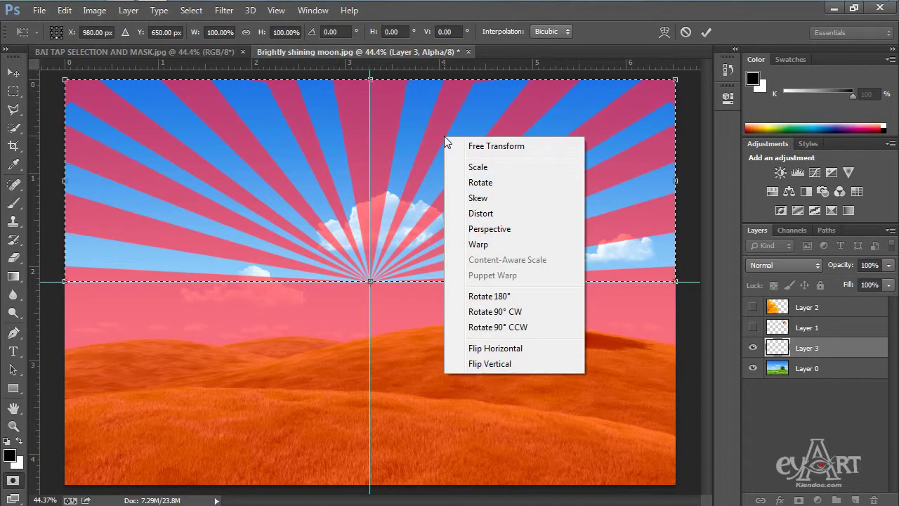
{"action": "left_click", "coordinate": [516, 365]}
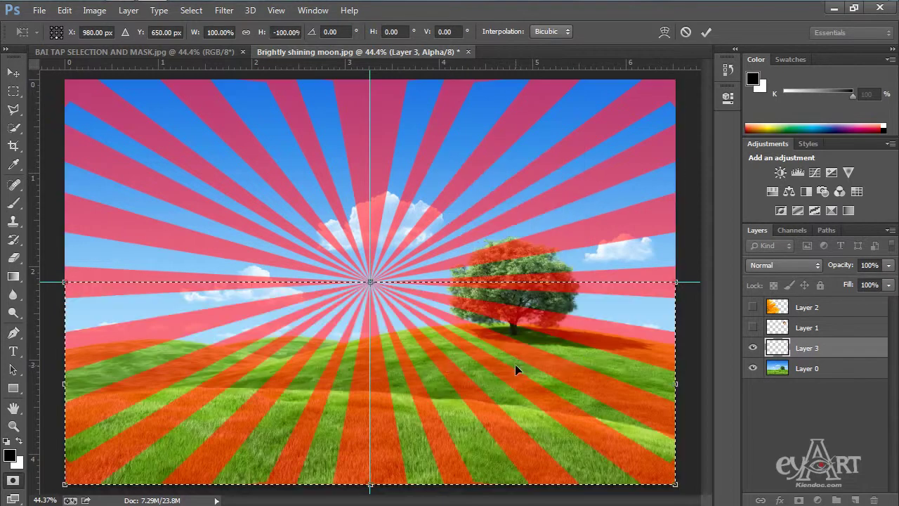
{"action": "key", "text": "Return"}
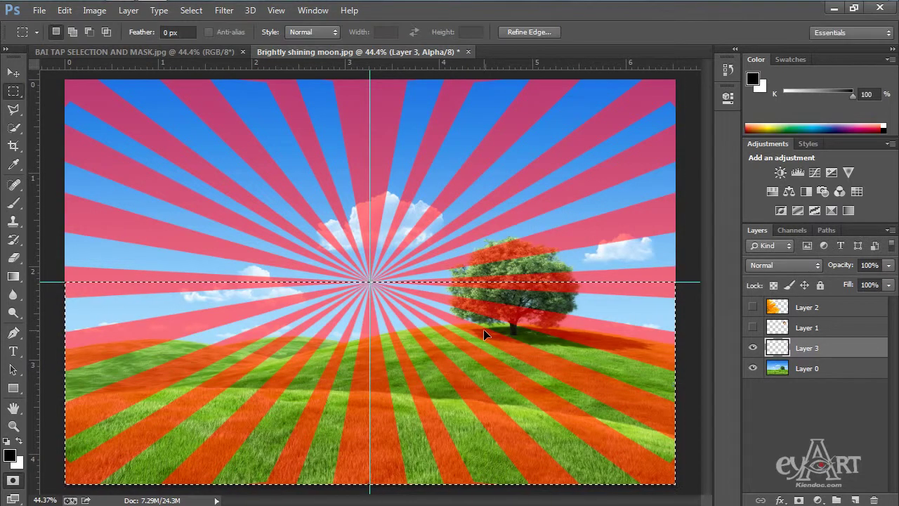
{"action": "key", "text": "ctrl+d"}
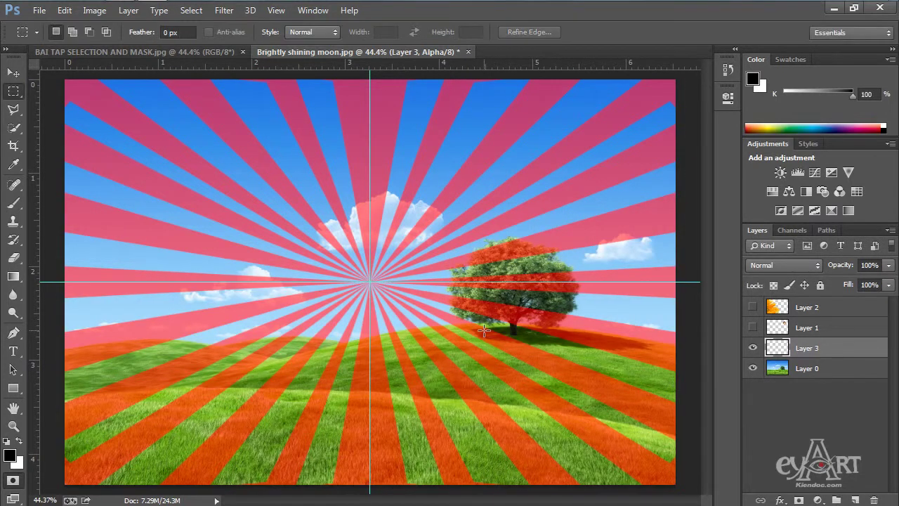
- Turn the Quick Mask back into a selection, fill it with white on another new layer, and deselect
{"action": "left_click", "coordinate": [12, 482]}
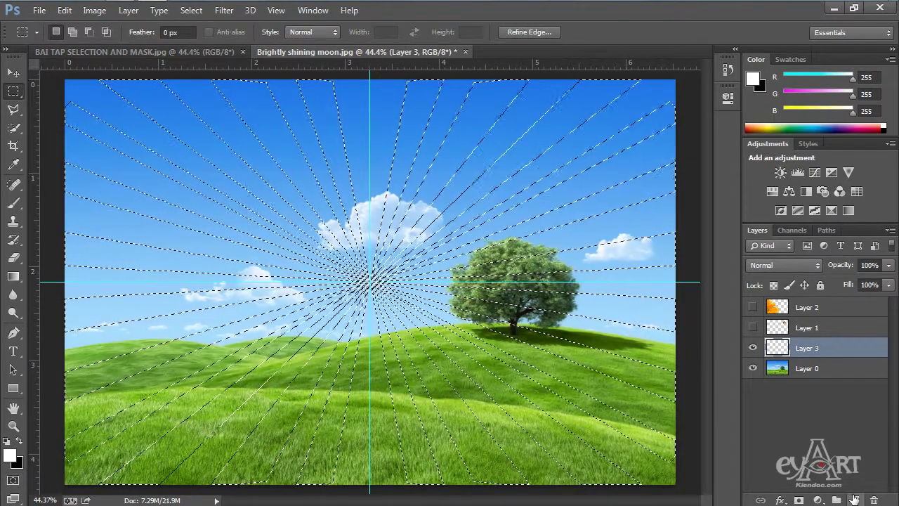
{"action": "left_click", "coordinate": [854, 500]}
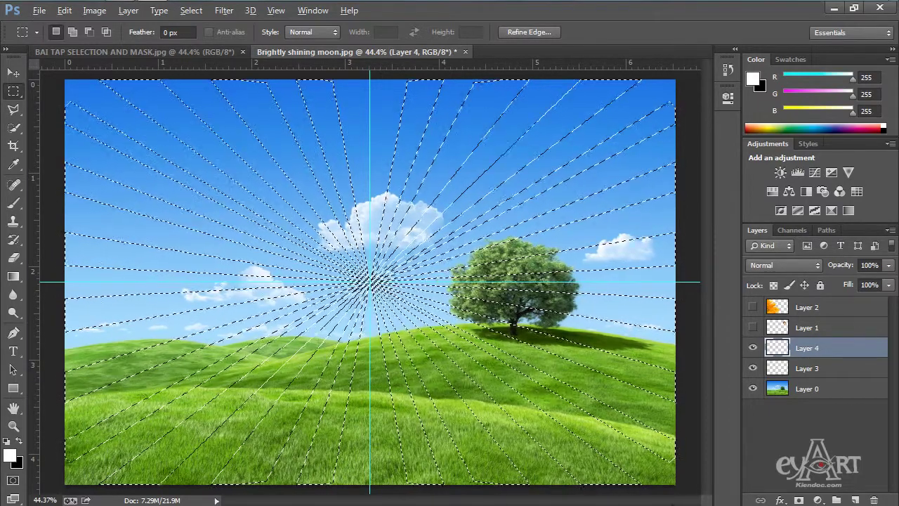
{"action": "key", "text": "alt+BackSpace"}
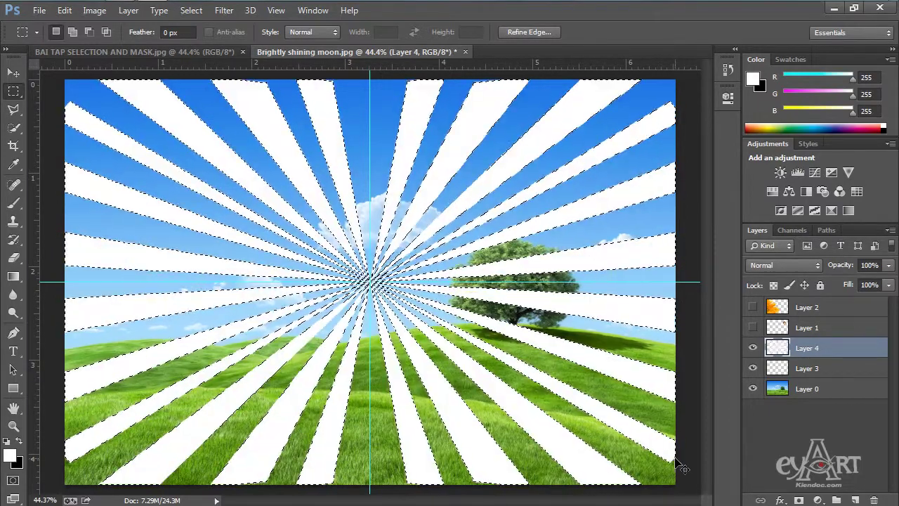
{"action": "key", "text": "ctrl+d"}
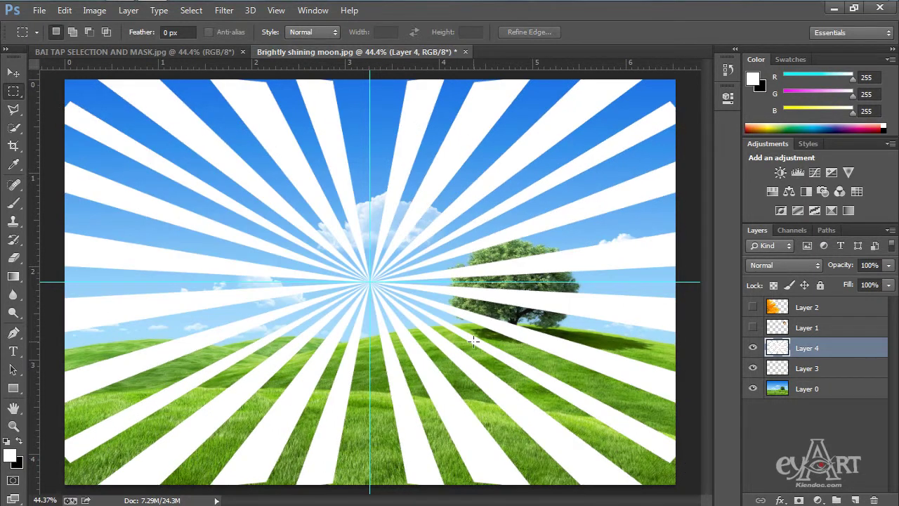
- Enlarge the canvas relative to its current size by 1000 pixels in both width and height, anchored at the centre
{"action": "scroll", "coordinate": [427, 331], "scroll_direction": "down", "scroll_amount": 3}
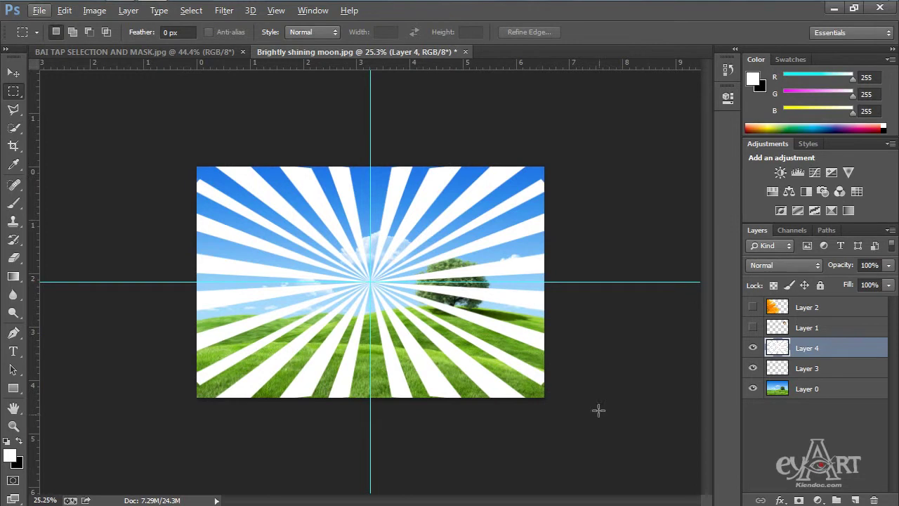
{"action": "left_click", "coordinate": [95, 10]}
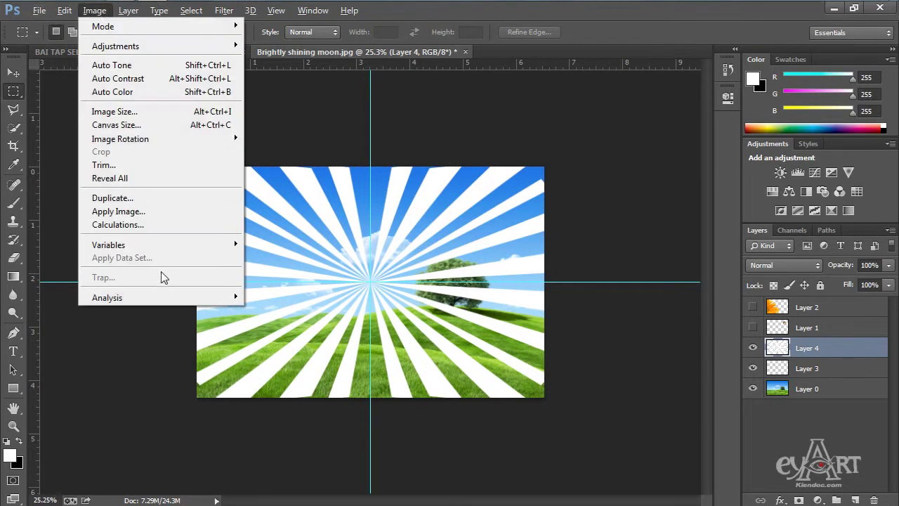
{"action": "left_click", "coordinate": [136, 126]}
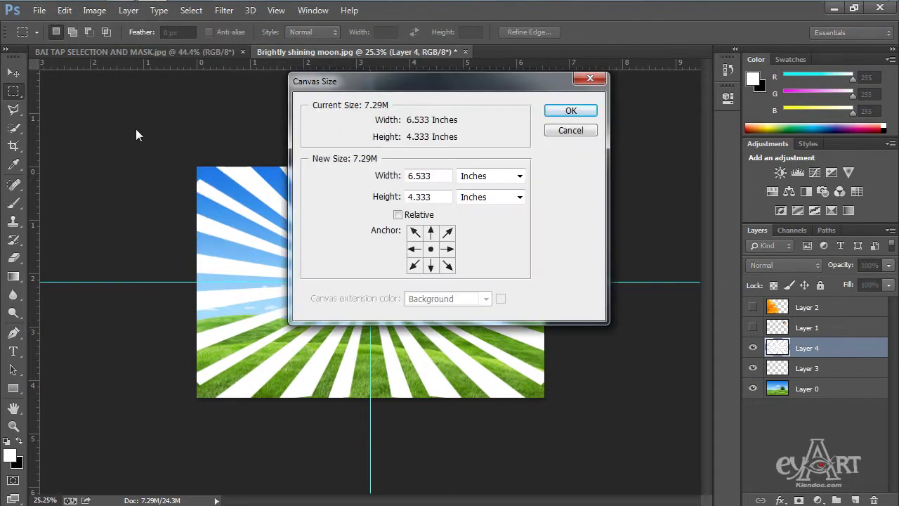
{"action": "left_click", "coordinate": [397, 214]}
{"action": "left_click", "coordinate": [521, 177]}
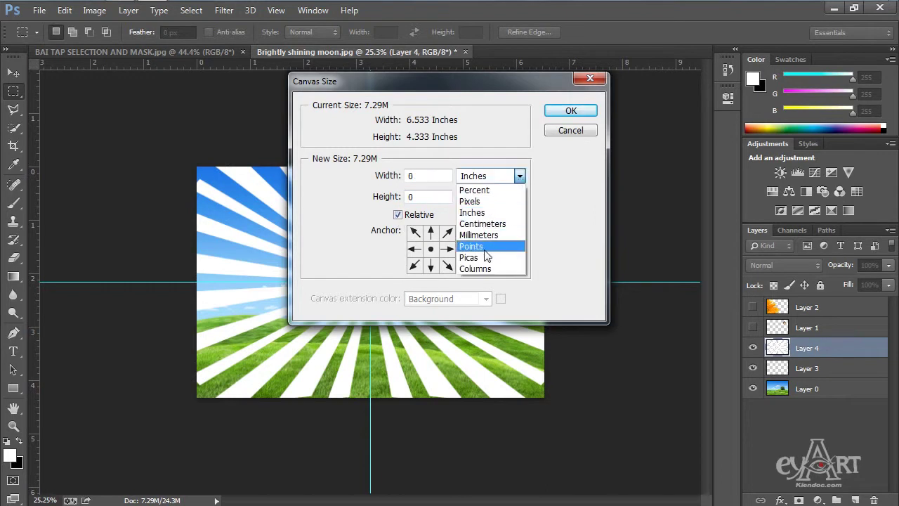
{"action": "left_click", "coordinate": [485, 202]}
{"action": "left_click", "coordinate": [378, 178]}
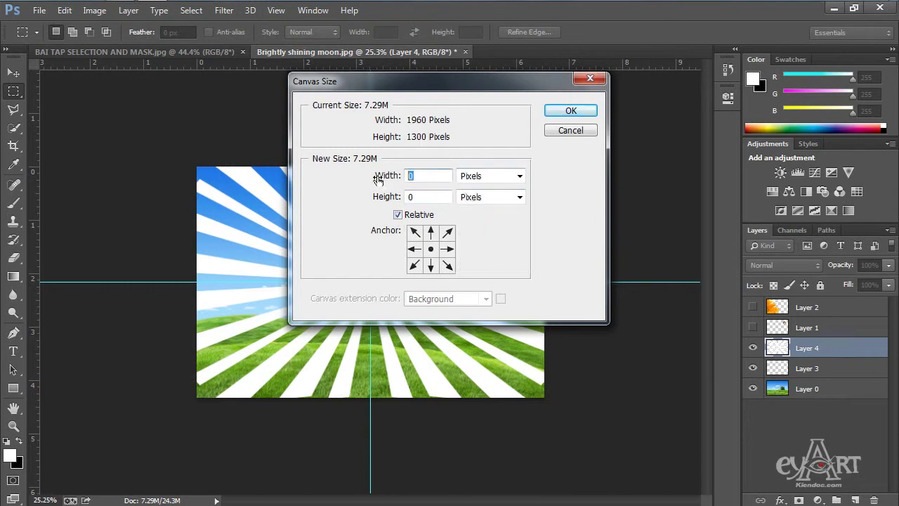
{"action": "type", "text": "1000"}
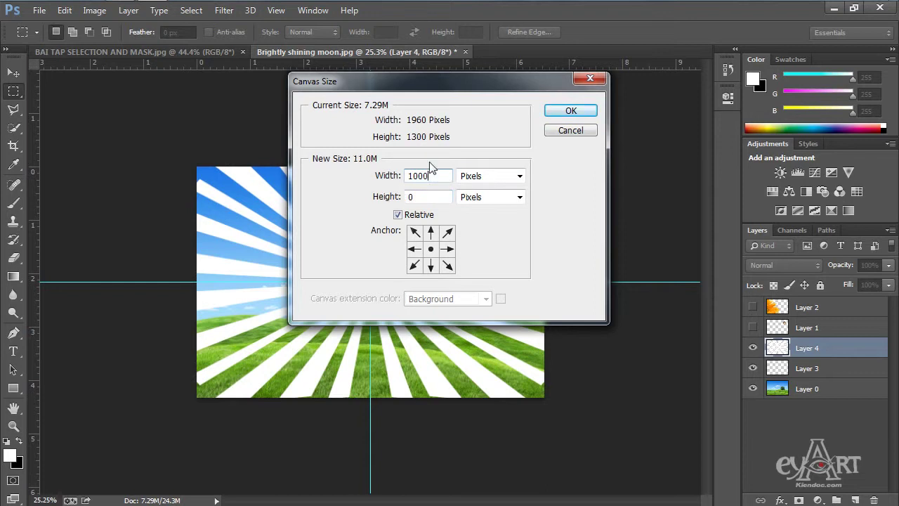
{"action": "key", "text": "Tab"}
{"action": "type", "text": "1000"}
{"action": "left_click", "coordinate": [571, 110]}
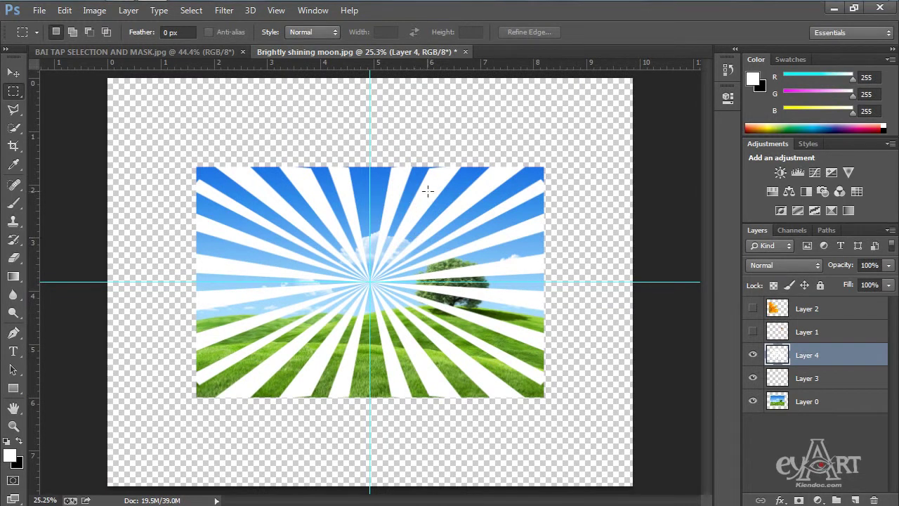
- Apply a Radial Blur to the white rays on Layer 4 with the Zoom method and an amount of 100
{"action": "left_click", "coordinate": [13, 73]}
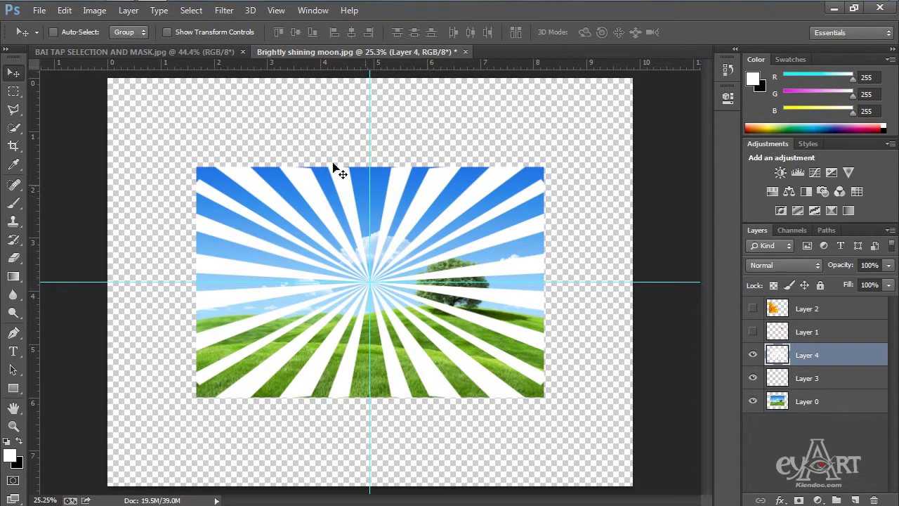
{"action": "left_click", "coordinate": [224, 11]}
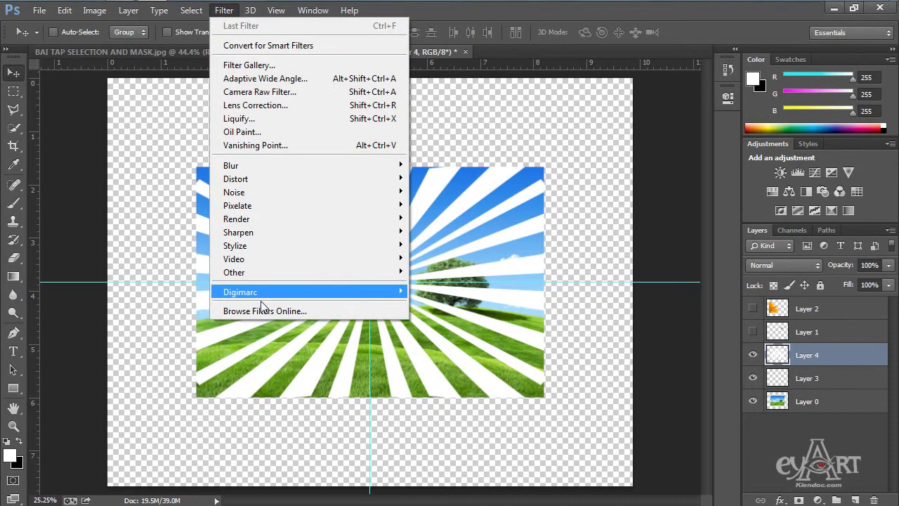
{"action": "mouse_move", "coordinate": [260, 169]}
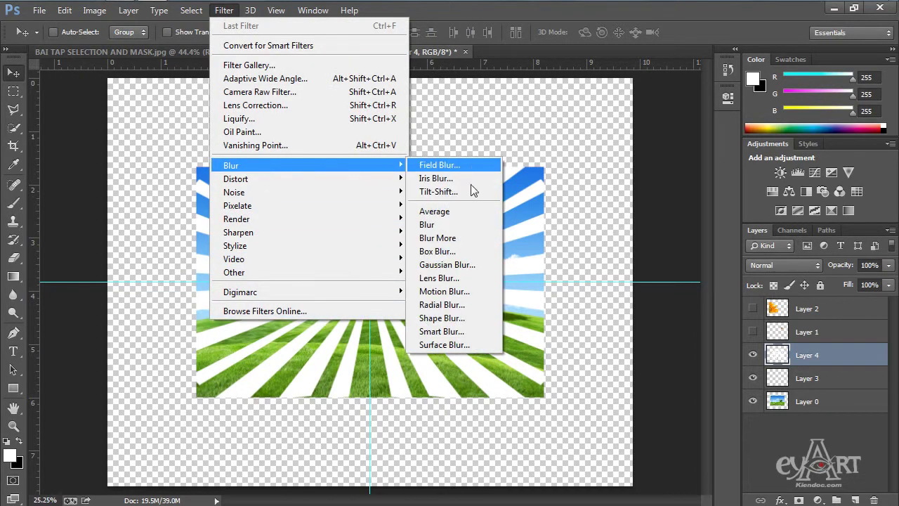
{"action": "left_click", "coordinate": [454, 304]}
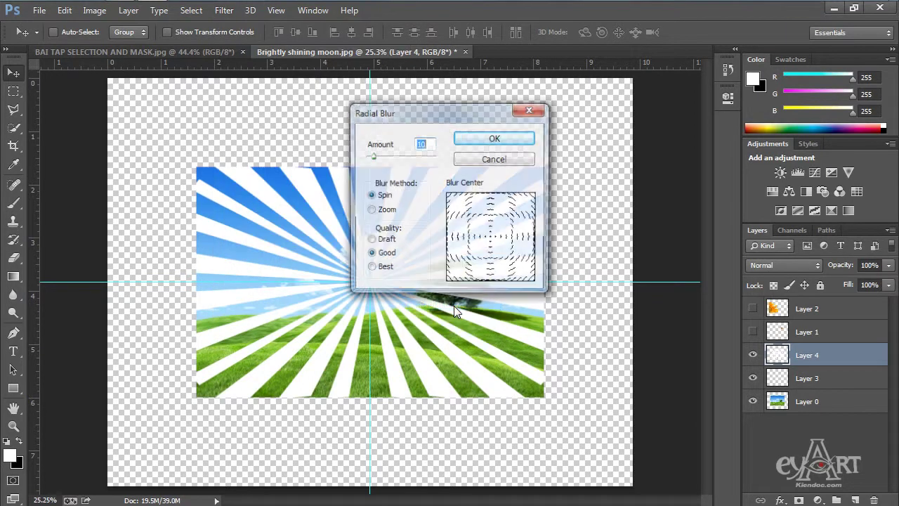
{"action": "left_click", "coordinate": [372, 209]}
{"action": "left_click_drag", "start_coordinate": [373, 158], "coordinate": [448, 160]}
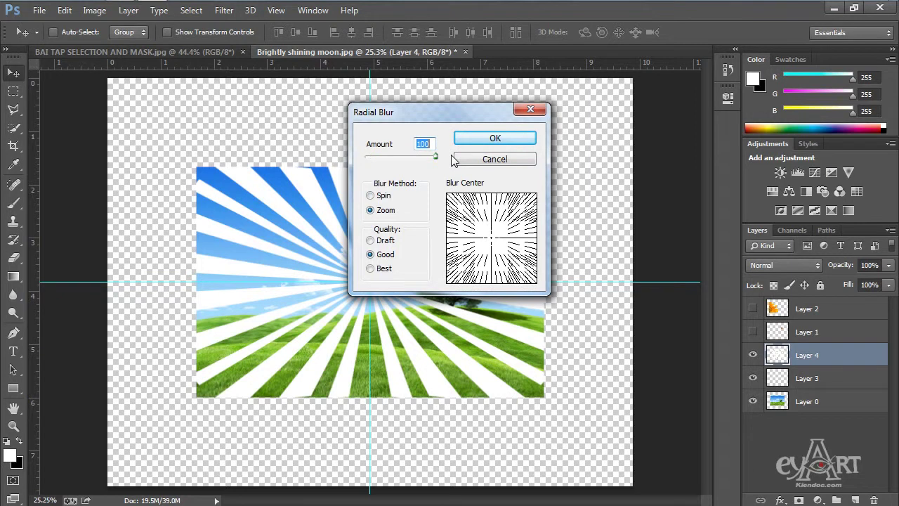
{"action": "left_click", "coordinate": [495, 139]}
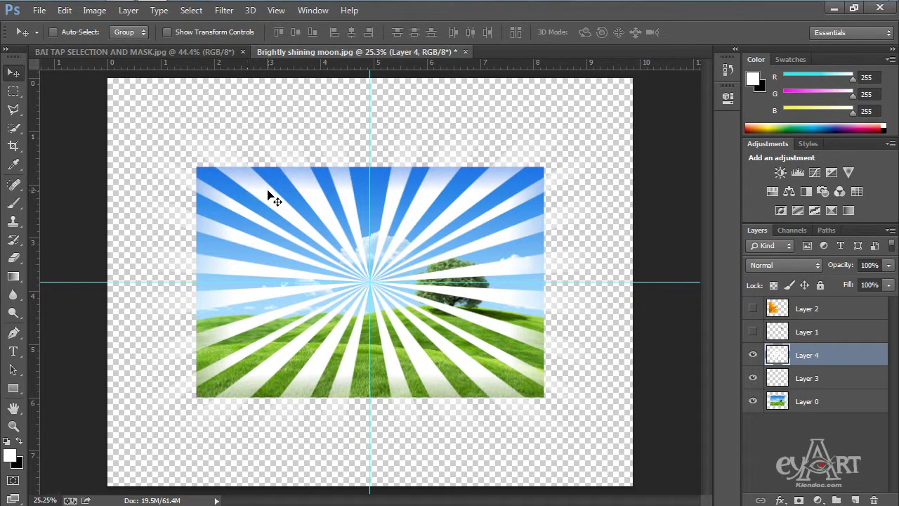
- Repeat the same zoom Radial Blur three more times on the rays layer
{"action": "left_click", "coordinate": [224, 10]}
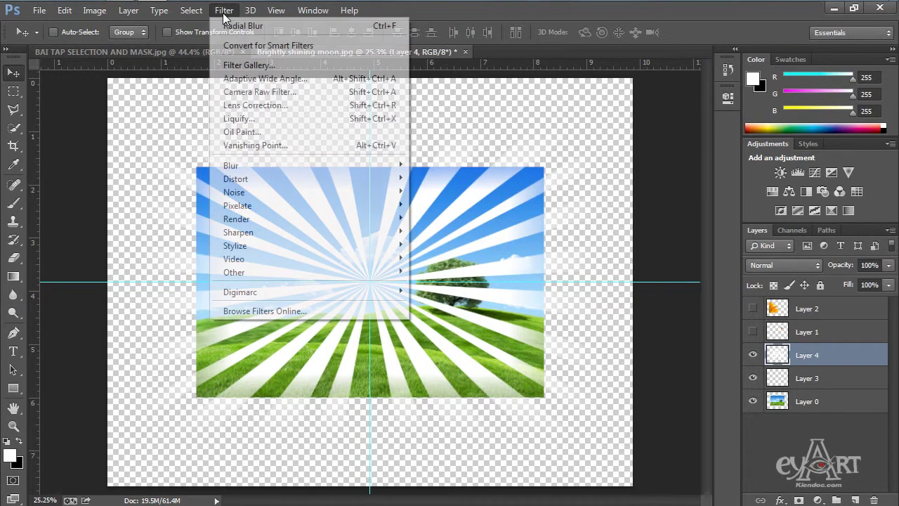
{"action": "left_click", "coordinate": [344, 28]}
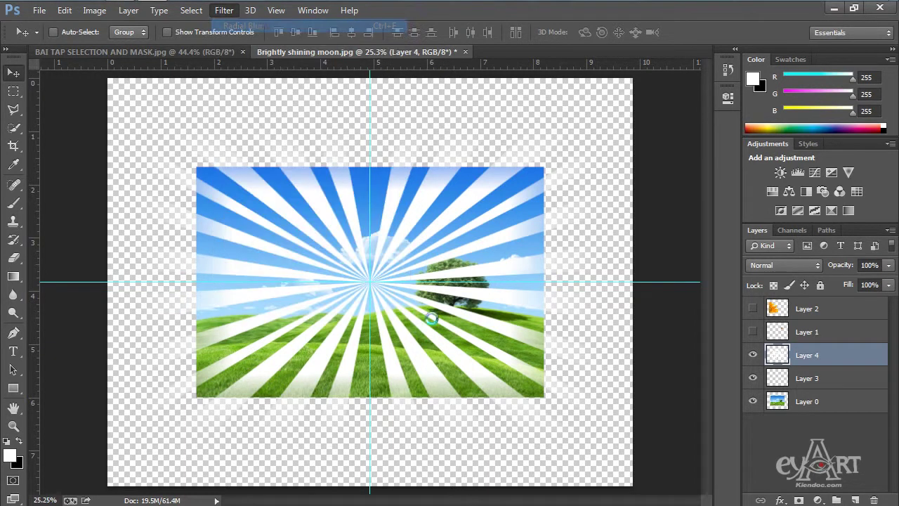
{"action": "left_click", "coordinate": [223, 10]}
{"action": "left_click", "coordinate": [246, 28]}
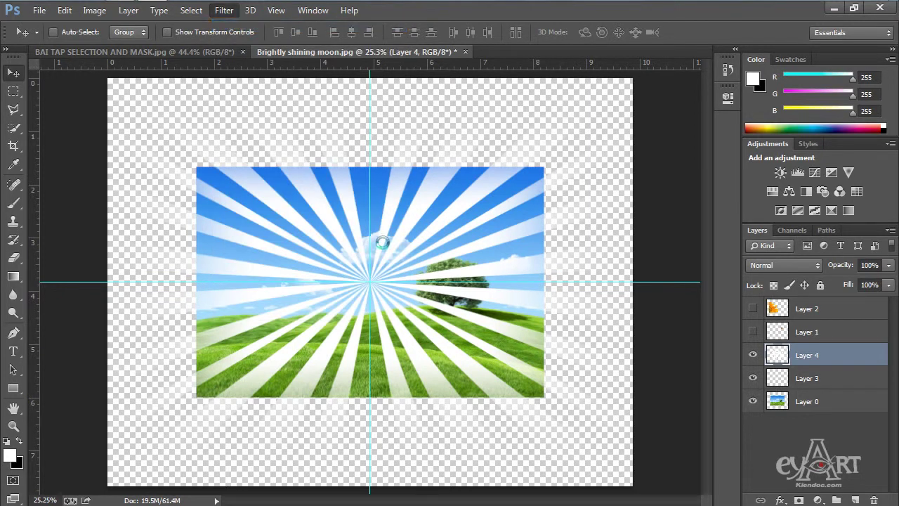
{"action": "left_click", "coordinate": [223, 11]}
{"action": "left_click", "coordinate": [240, 28]}
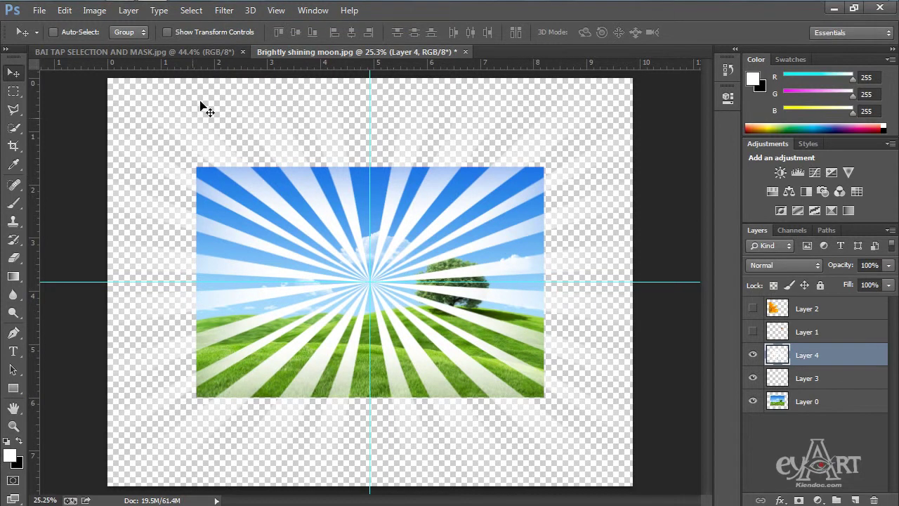
- Apply another Radial Blur to the rays with the Spin method and an amount of 5
{"action": "left_click", "coordinate": [225, 11]}
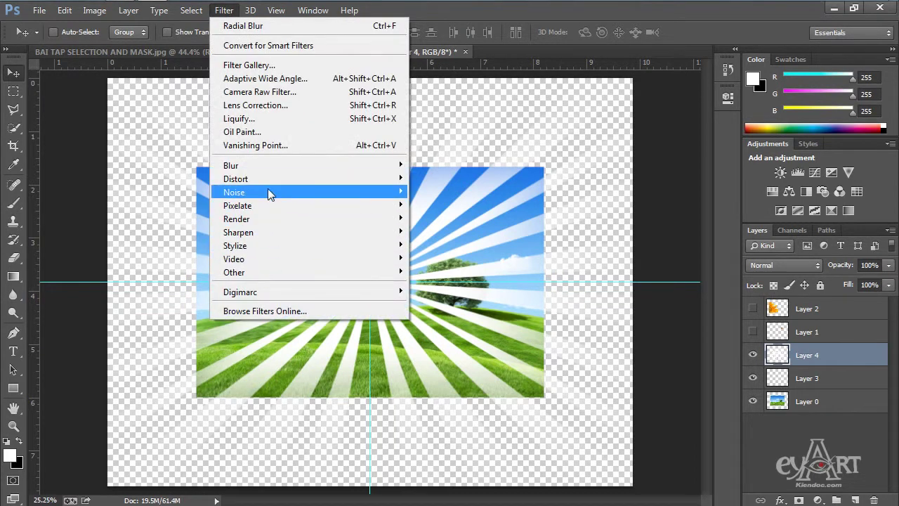
{"action": "mouse_move", "coordinate": [266, 166]}
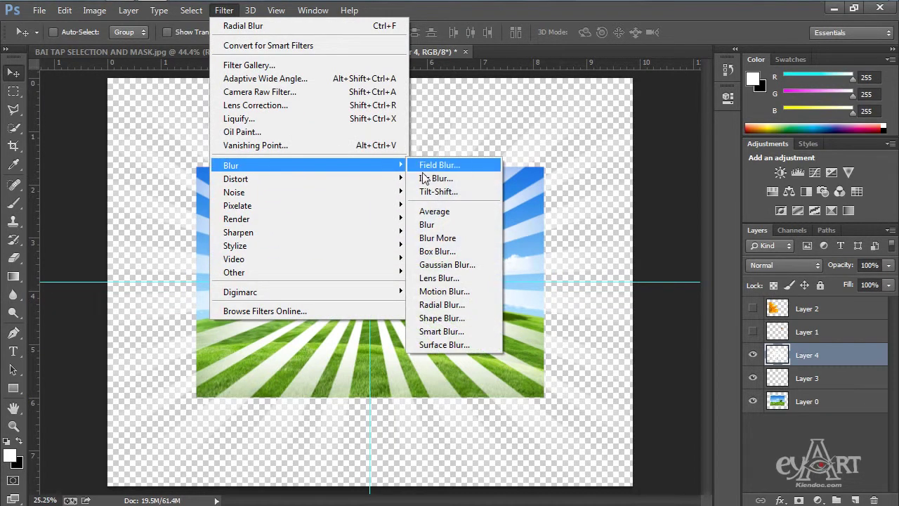
{"action": "left_click", "coordinate": [442, 305]}
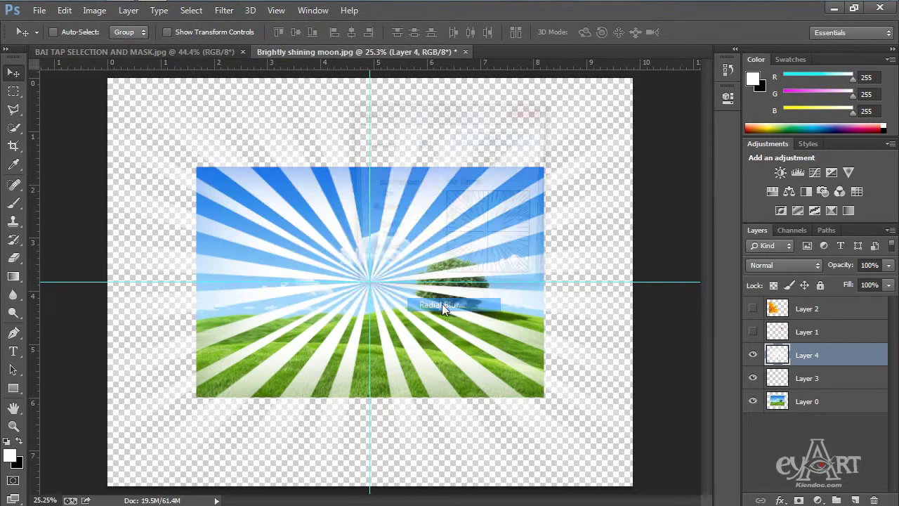
{"action": "left_click", "coordinate": [372, 195]}
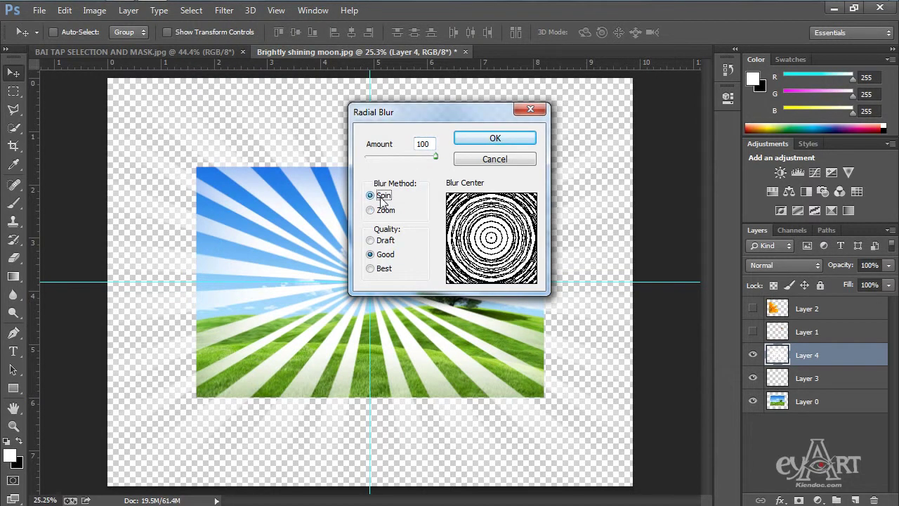
{"action": "left_click", "coordinate": [430, 152]}
{"action": "type", "text": "5"}
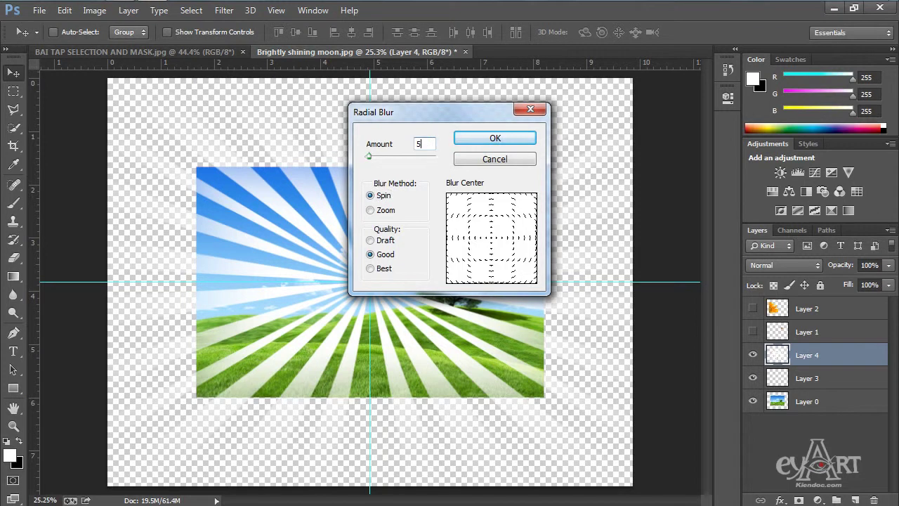
{"action": "left_click", "coordinate": [511, 142]}
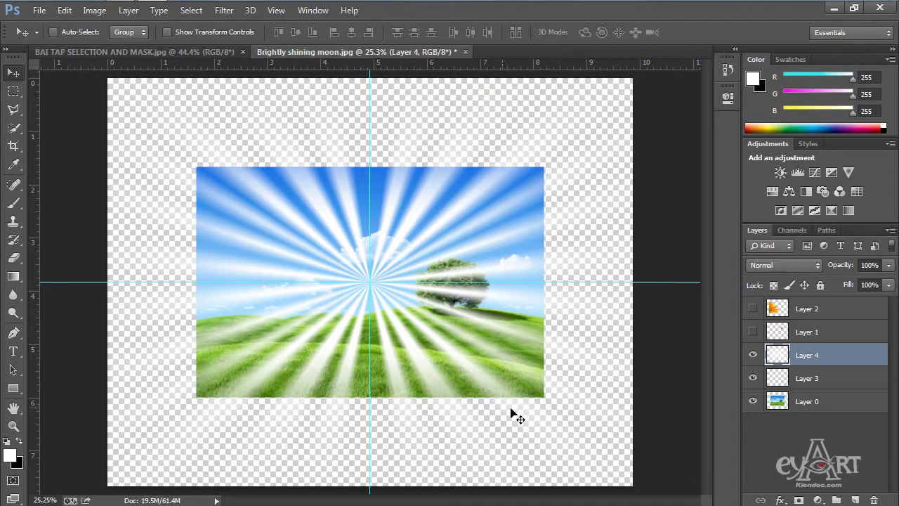
- Reduce the canvas by 1000 pixels in width and height, accepting the clipping and suppressing its future warnings
{"action": "left_click", "coordinate": [93, 11]}
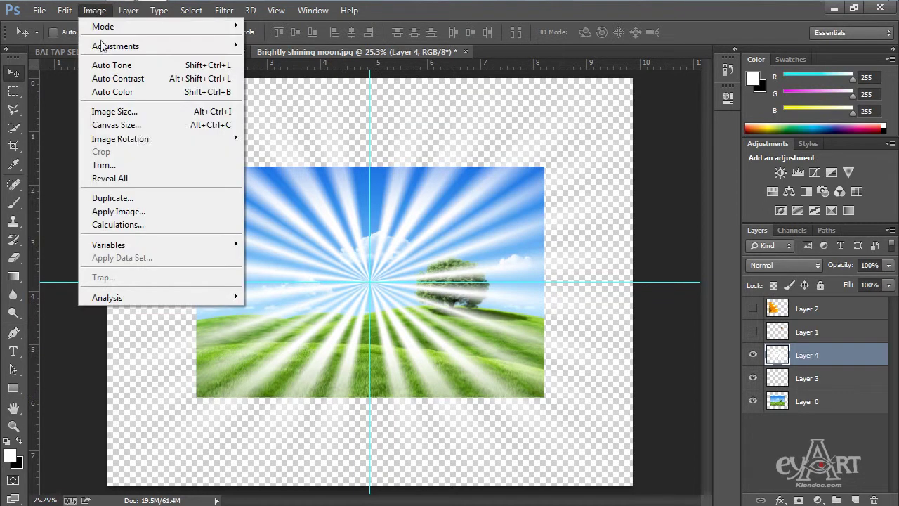
{"action": "left_click", "coordinate": [140, 125]}
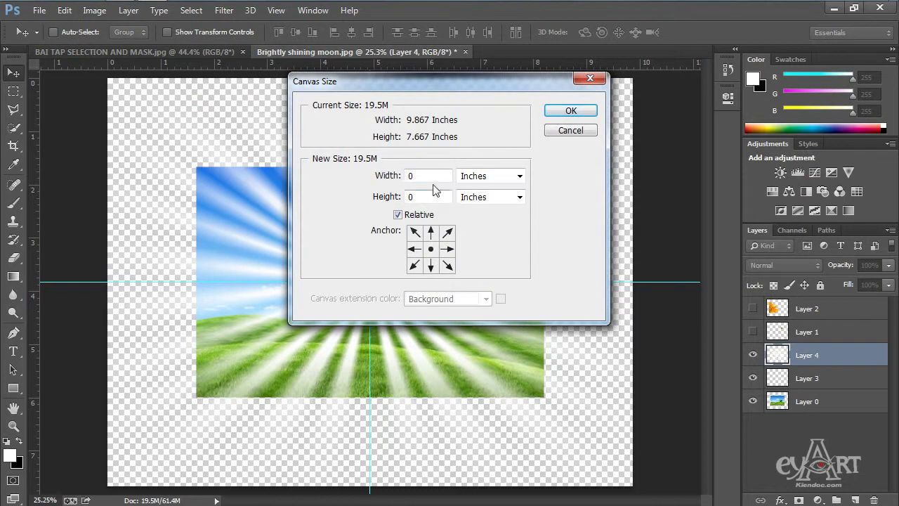
{"action": "left_click", "coordinate": [506, 176]}
{"action": "left_click", "coordinate": [481, 202]}
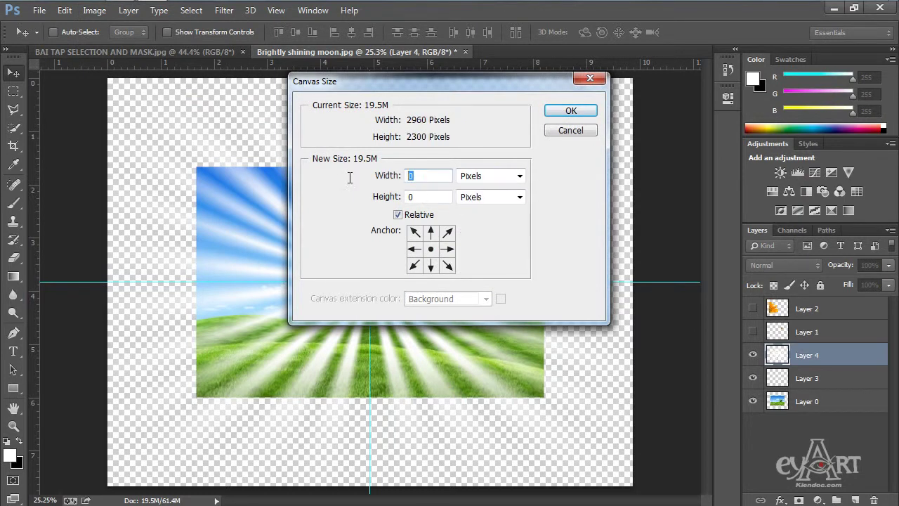
{"action": "type", "text": "-1000"}
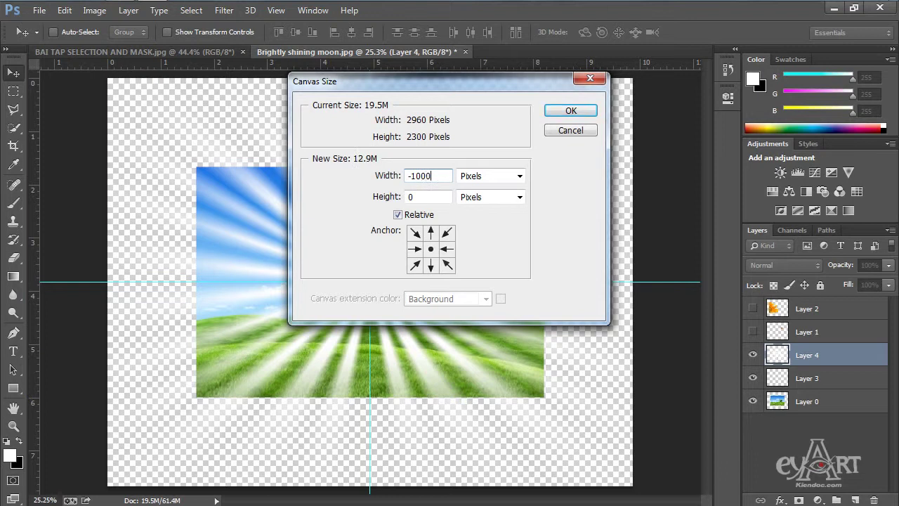
{"action": "key", "text": "Tab"}
{"action": "type", "text": "-1000"}
{"action": "left_click", "coordinate": [569, 113]}
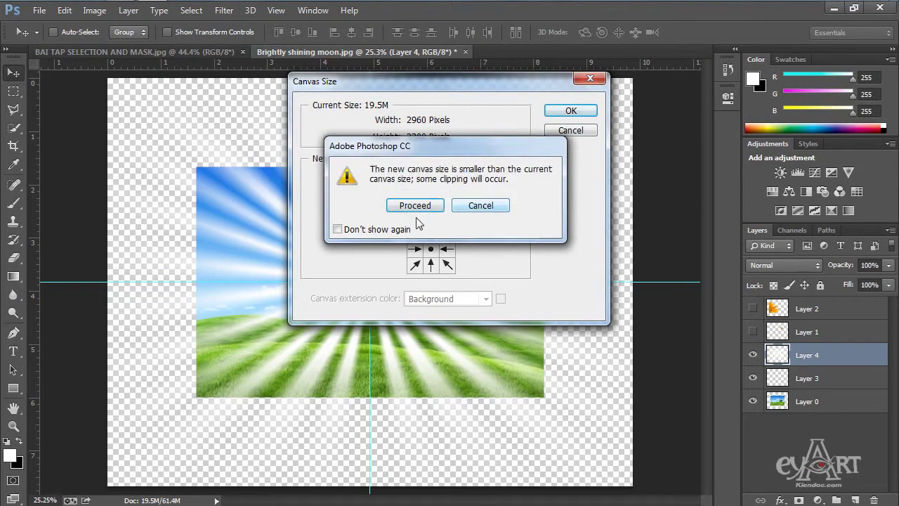
{"action": "left_click", "coordinate": [337, 230]}
{"action": "left_click", "coordinate": [413, 206]}
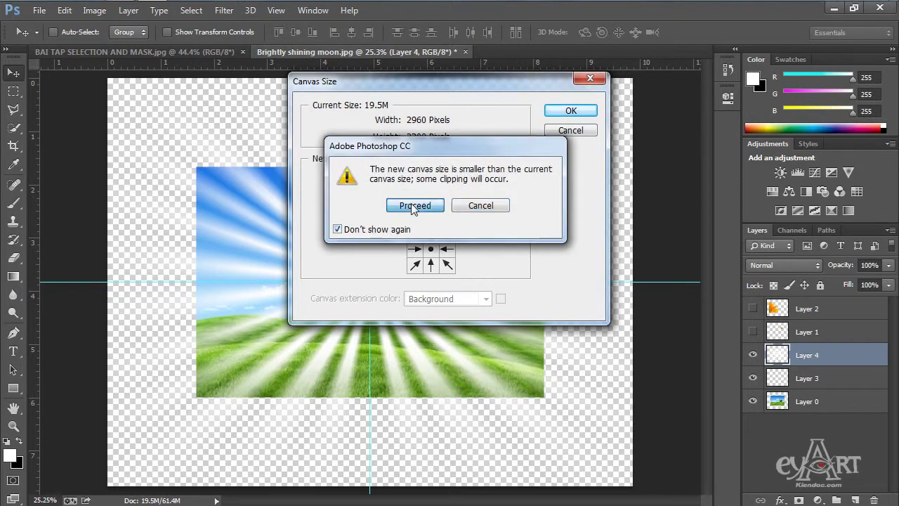
{"action": "key", "text": "ctrl+0"}
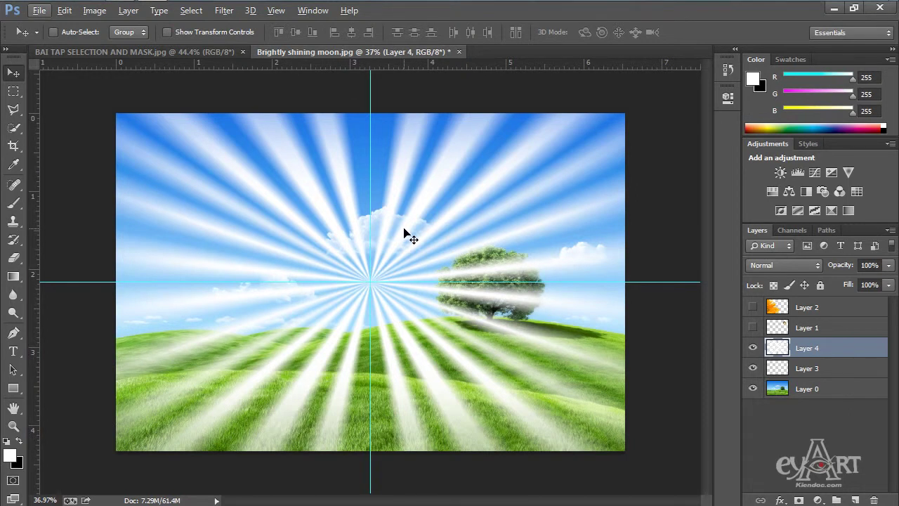
- Show Layer 1 and Layer 2, and move the rays on Layer 4 so they radiate from the moon's centre
{"action": "left_click", "coordinate": [753, 327]}
{"action": "left_click", "coordinate": [753, 310]}
{"action": "left_click_drag", "start_coordinate": [415, 217], "coordinate": [581, 119]}
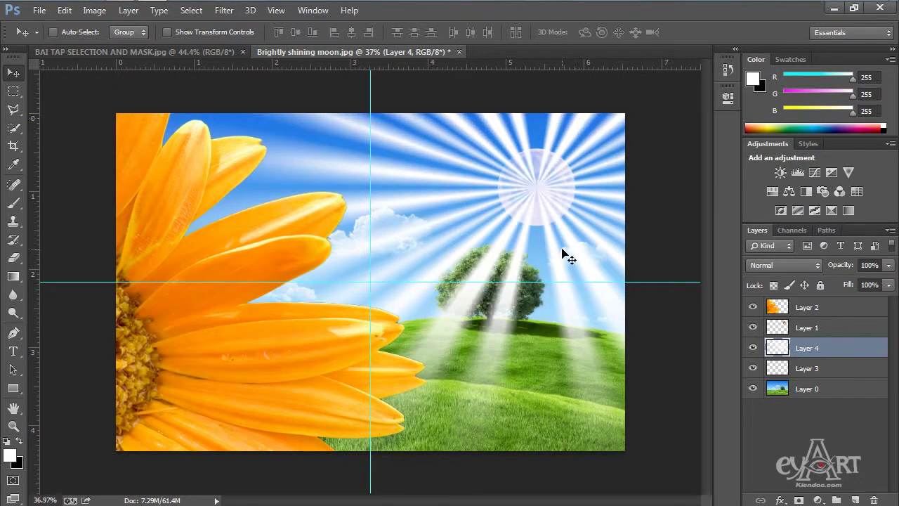
- Set the opacity of the rays layer, Layer 4, to 80%
{"action": "left_click", "coordinate": [888, 265]}
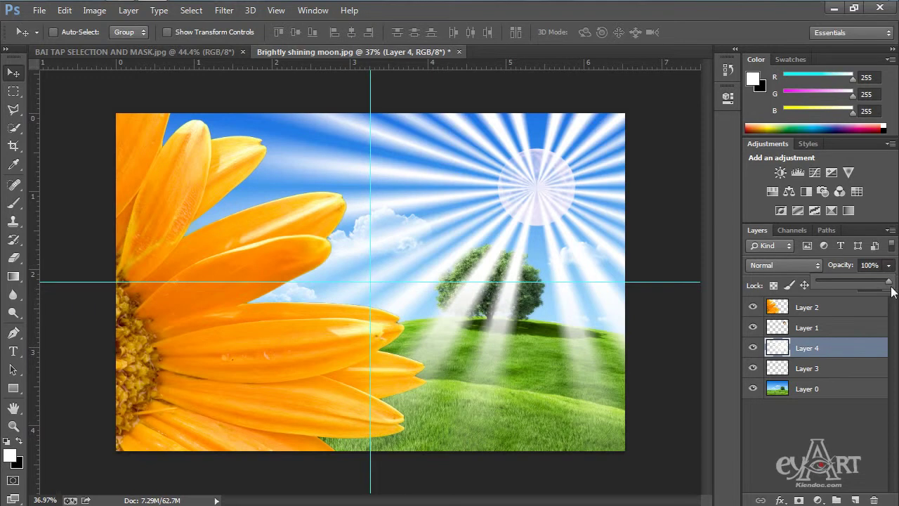
{"action": "left_click_drag", "start_coordinate": [889, 282], "coordinate": [868, 281]}
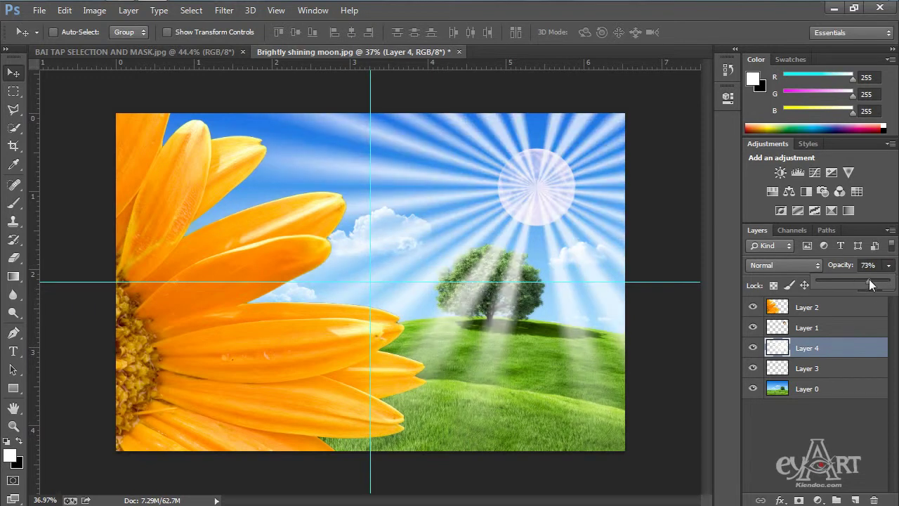
{"action": "left_click", "coordinate": [871, 265]}
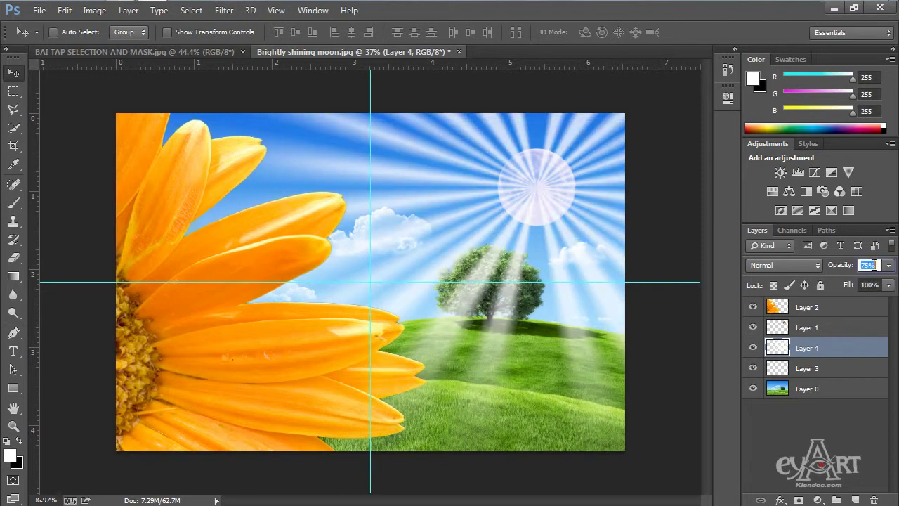
{"action": "type", "text": "80"}
{"action": "key", "text": "Return"}
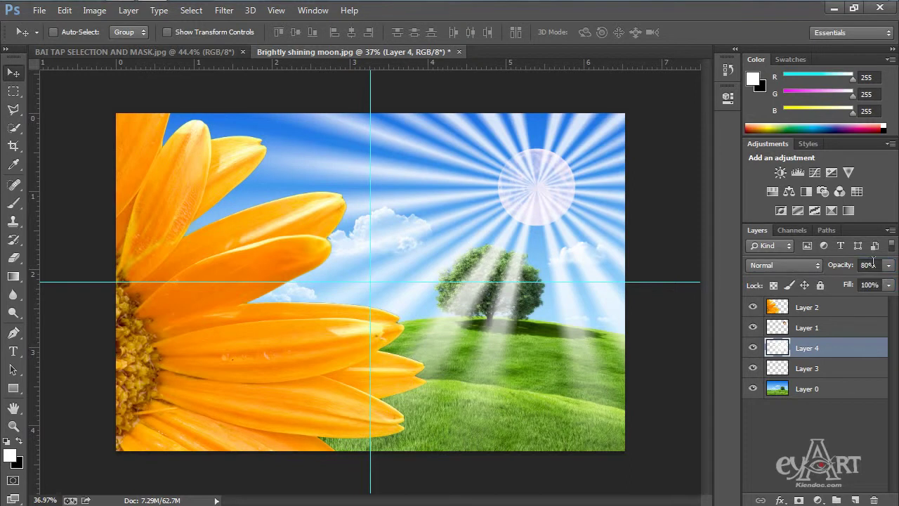